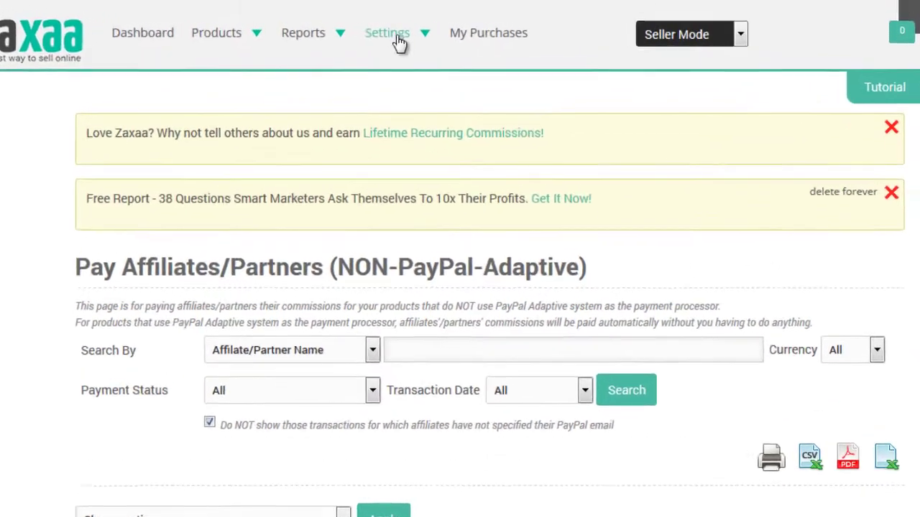
Go to Settings > Affiliate > Pay Affiliates/Partners (NON-PayPal-Adaptive) and scroll down to the transaction table.
click(397, 37)
mouse_move(408, 177)
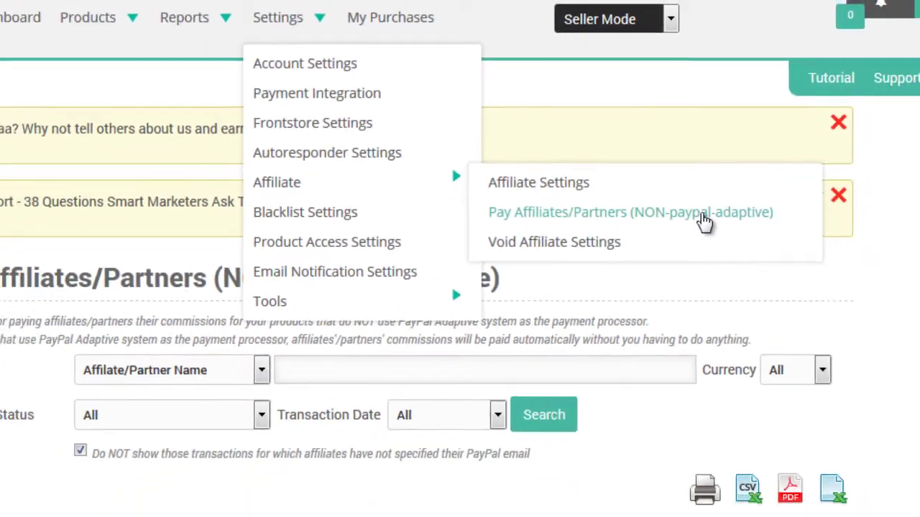
click(704, 215)
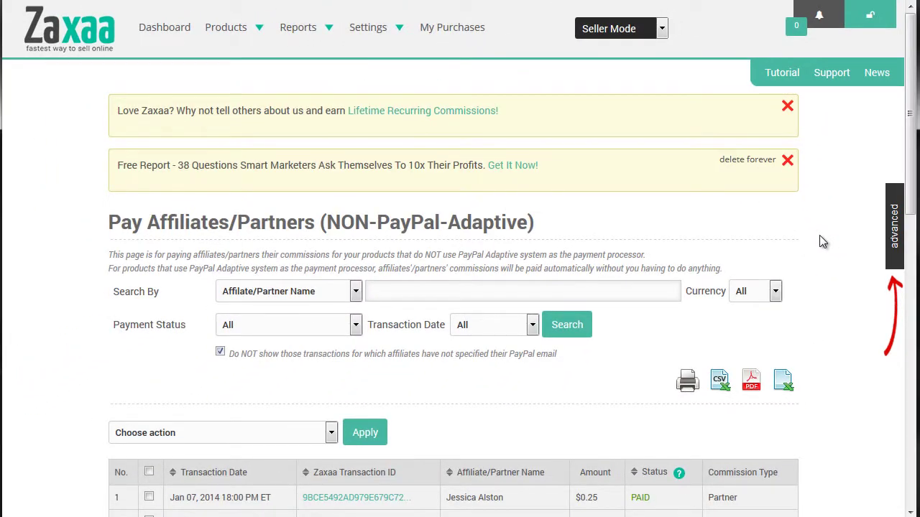
scroll(819, 235, down, 2)
scroll(723, 229, down, 2)
Choose Eligible in the Payment Status dropdown filter.
click(287, 215)
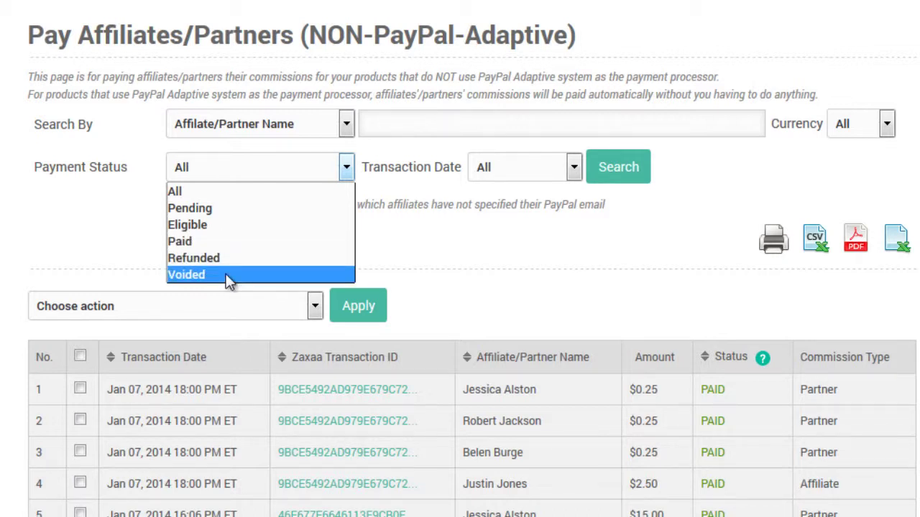
click(472, 209)
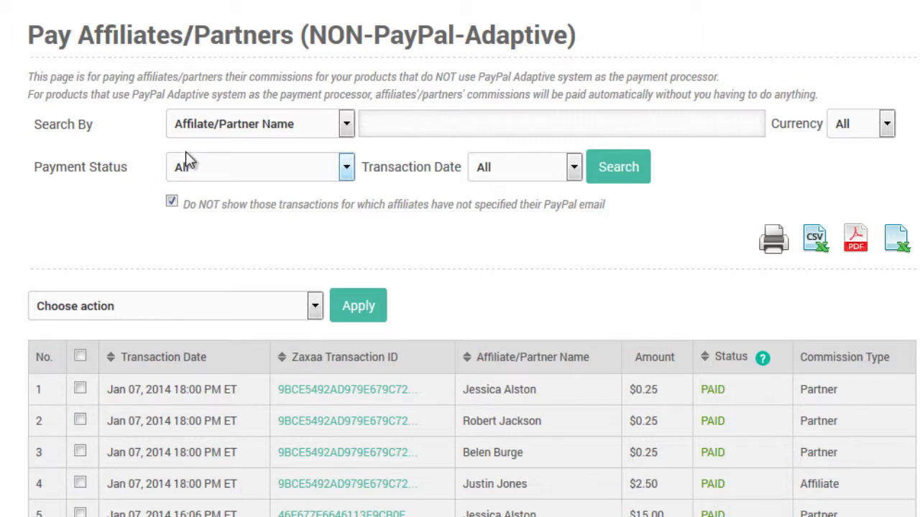
click(193, 172)
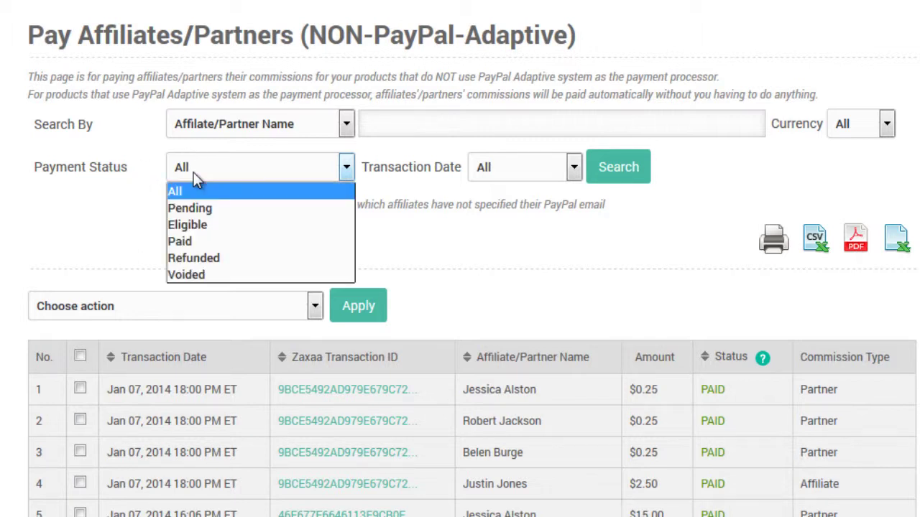
click(195, 225)
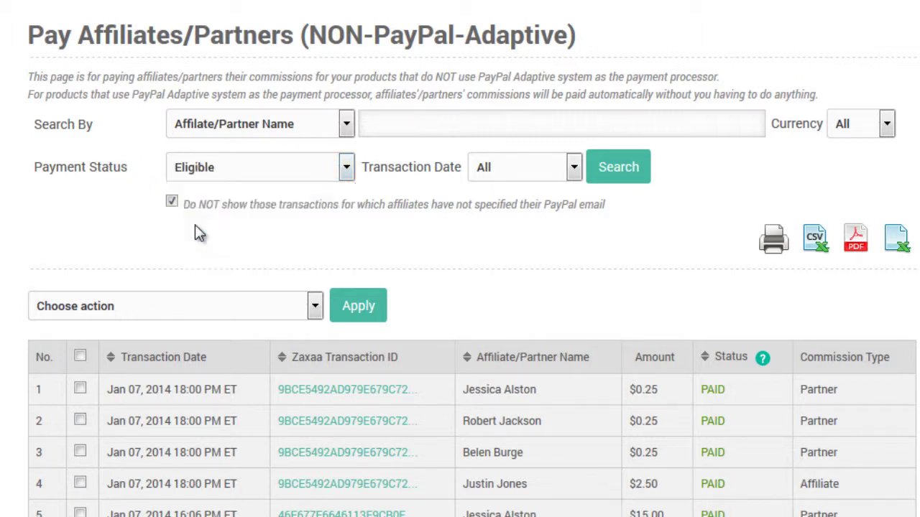
Leave Transaction Date at All and run the Eligible search, which returns no data.
click(568, 172)
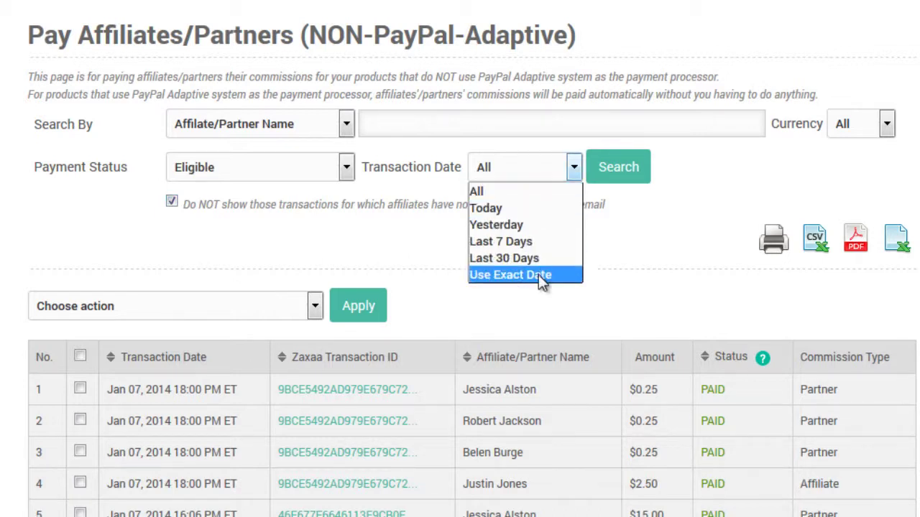
click(541, 277)
click(558, 177)
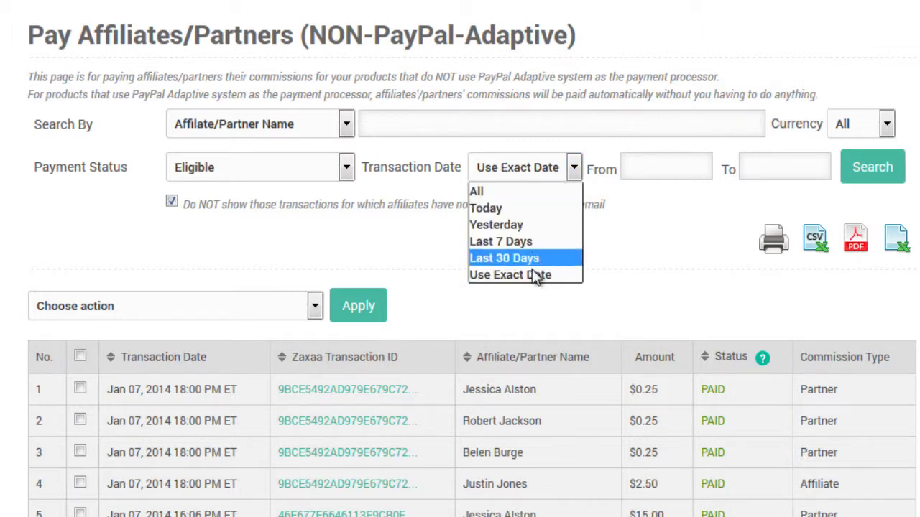
click(541, 190)
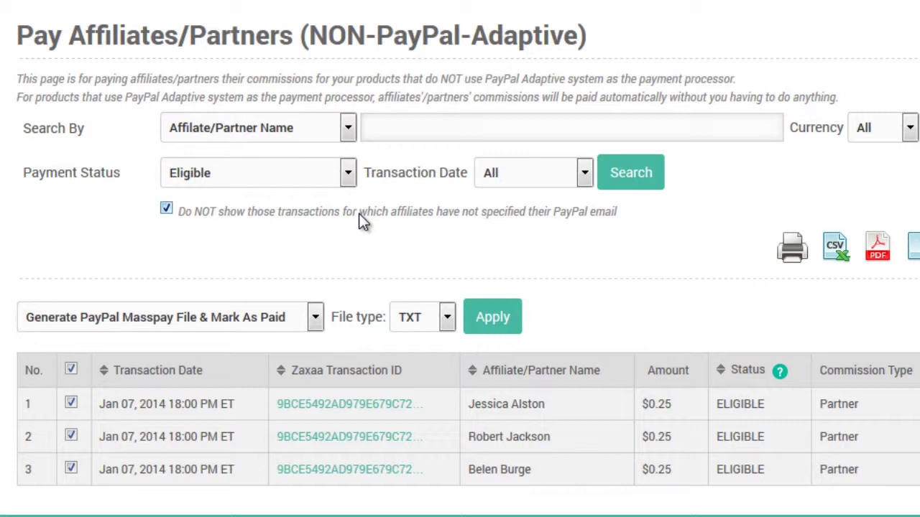
click(650, 189)
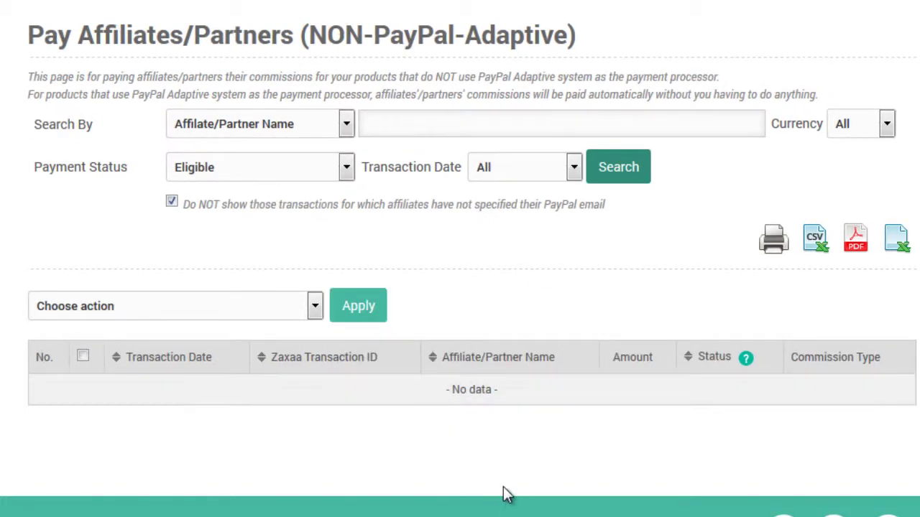
Switch Payment Status back to All and search, so the PAID commissions list again.
click(308, 166)
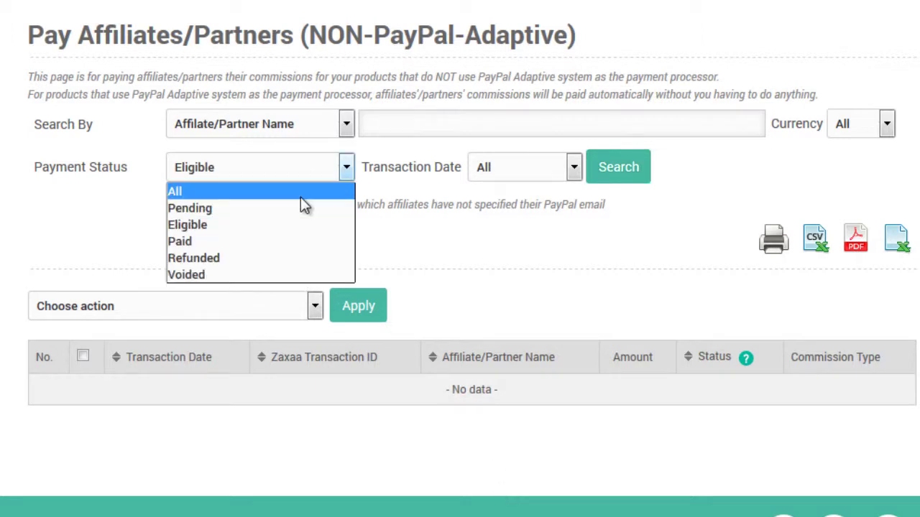
key(Escape)
click(300, 194)
click(632, 173)
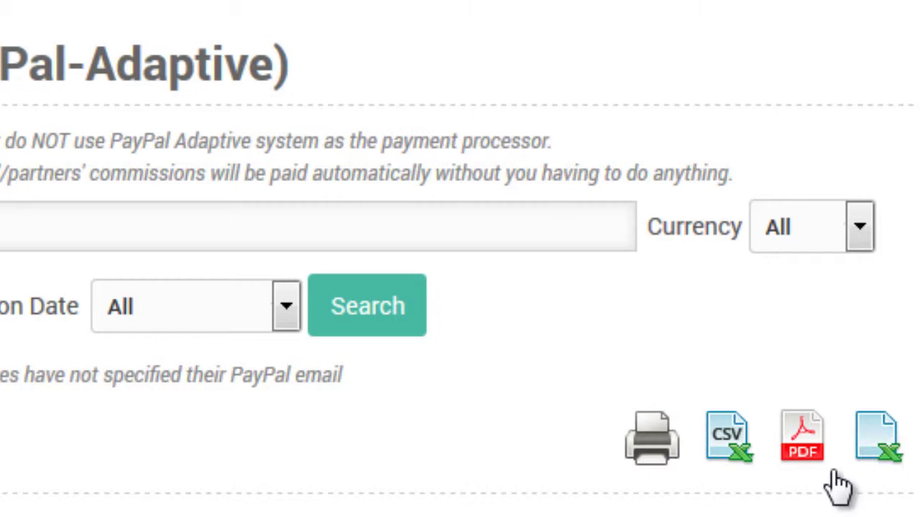
Pick 'Generate PayPal Masspay File & Mark As Paid' as the bulk action and tick all listed transactions.
scroll(460, 259, down, 2)
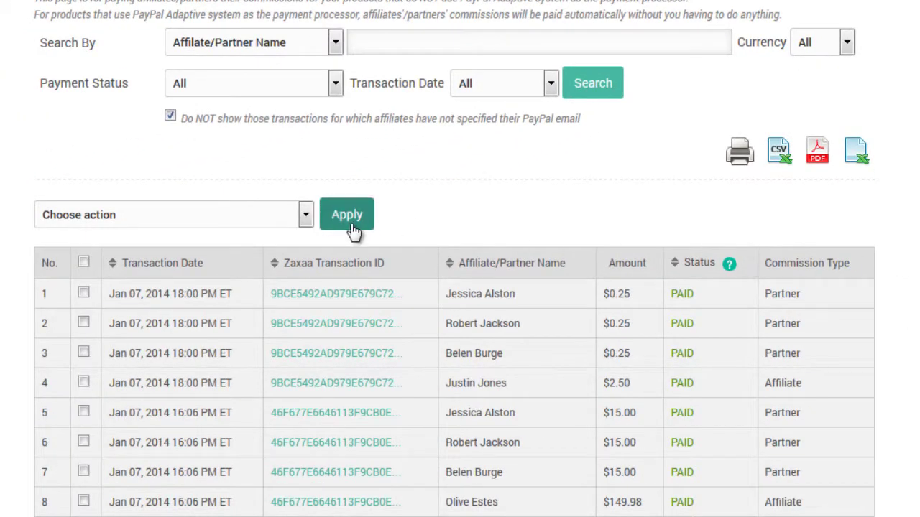
click(288, 224)
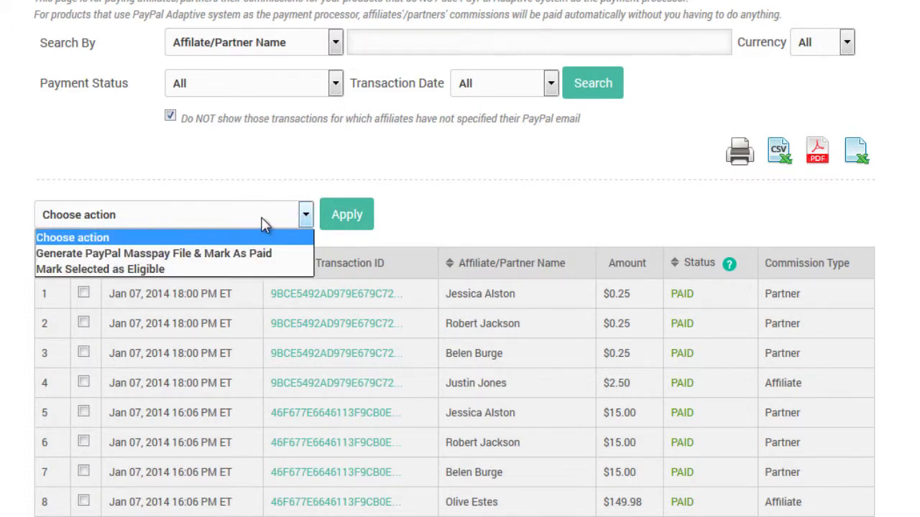
click(208, 253)
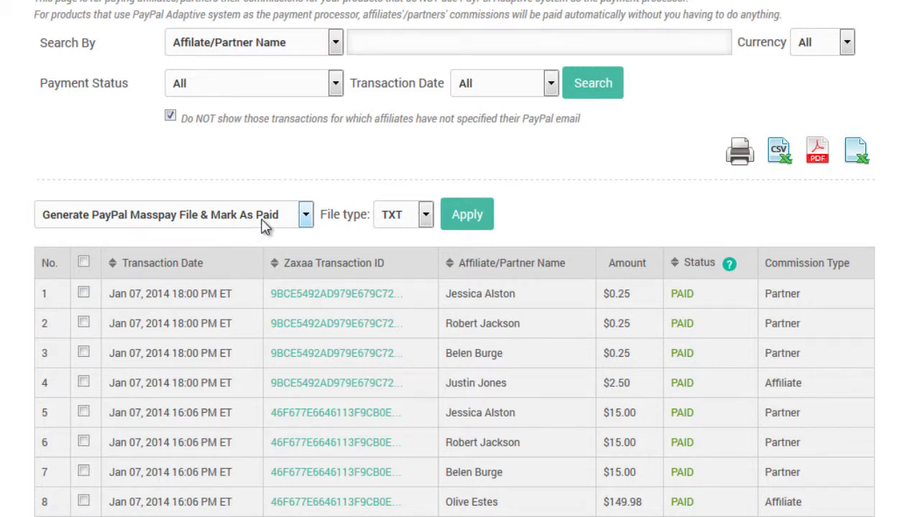
click(84, 263)
Keep TXT as the export file type and drop down the bulk action list.
click(423, 217)
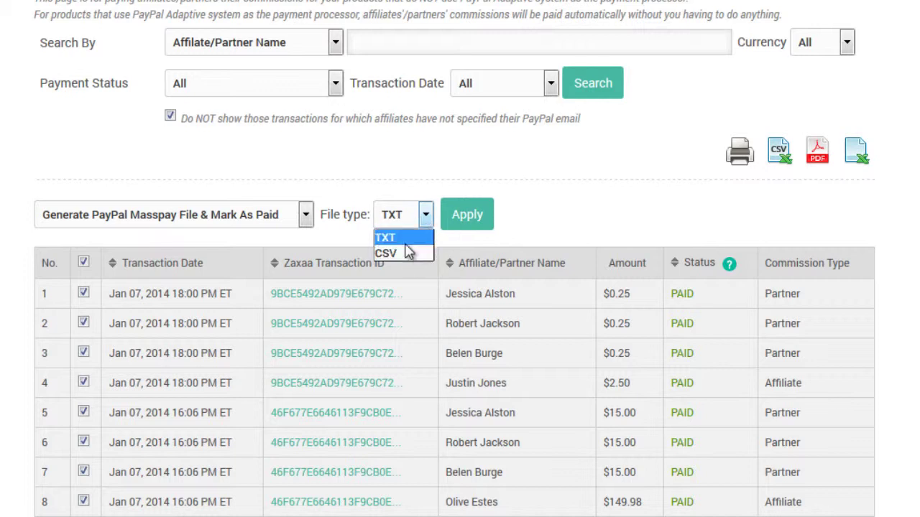
click(412, 240)
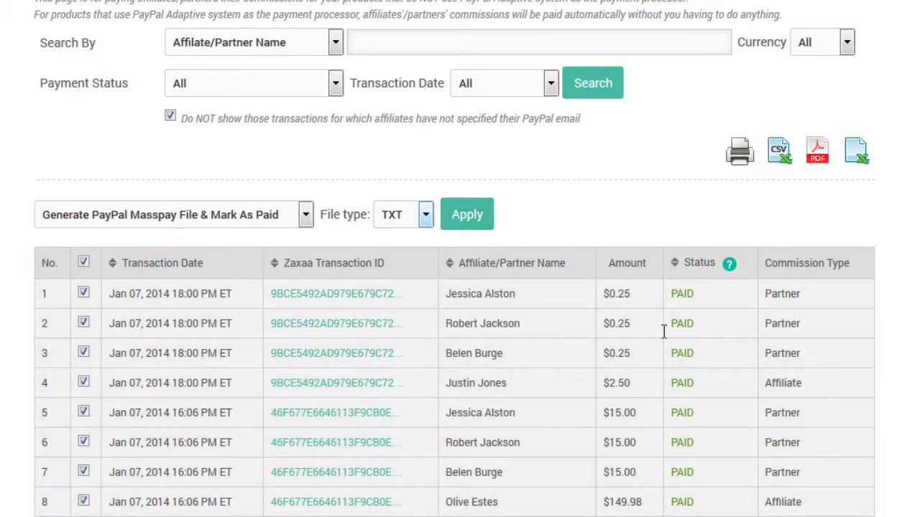
key(alt+Down)
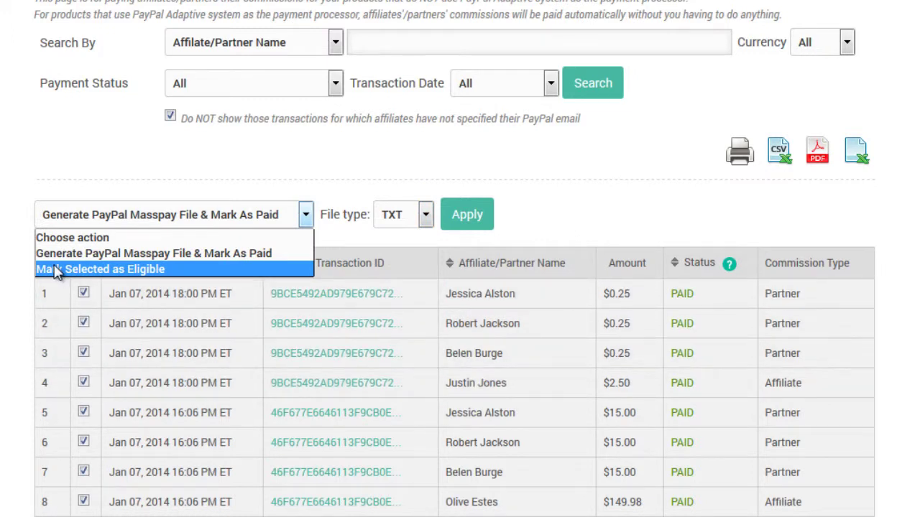
Apply 'Mark Selected as Eligible' to only the first Jan 07, 2014 $0.25 partner commission rows.
click(64, 269)
click(83, 262)
click(83, 293)
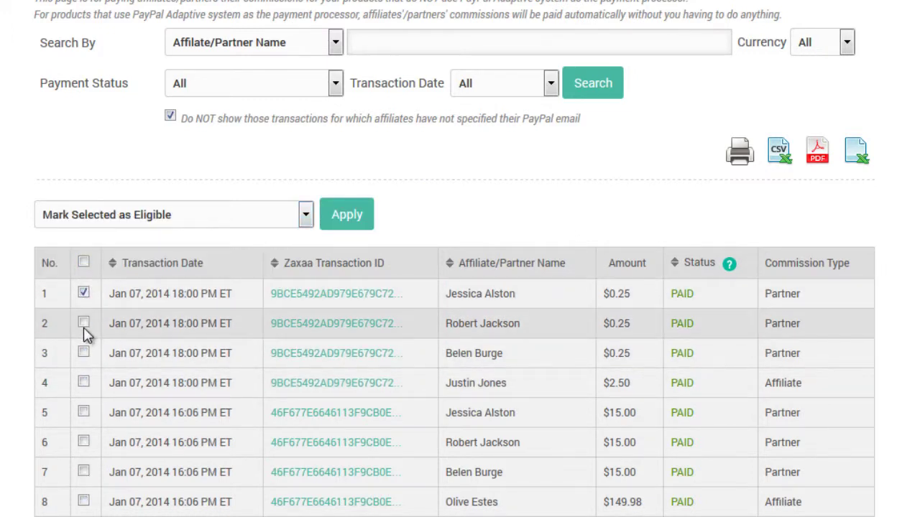
click(83, 323)
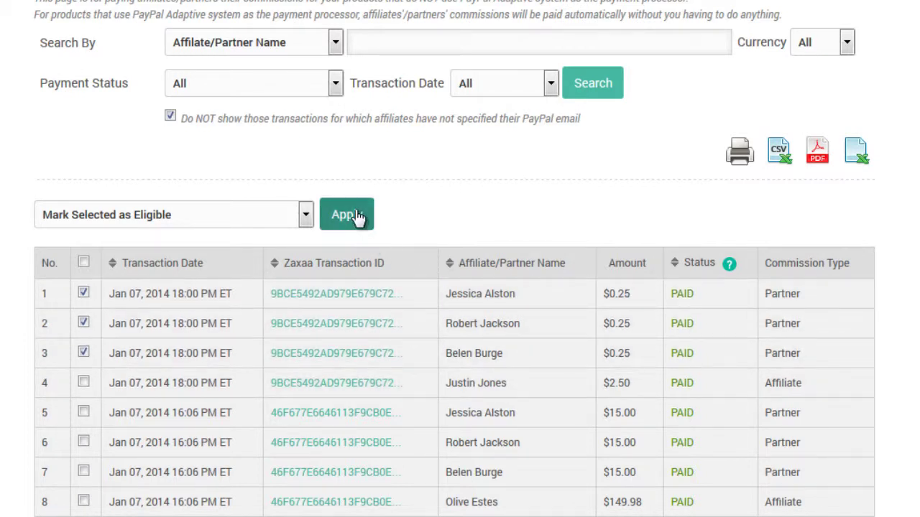
click(358, 217)
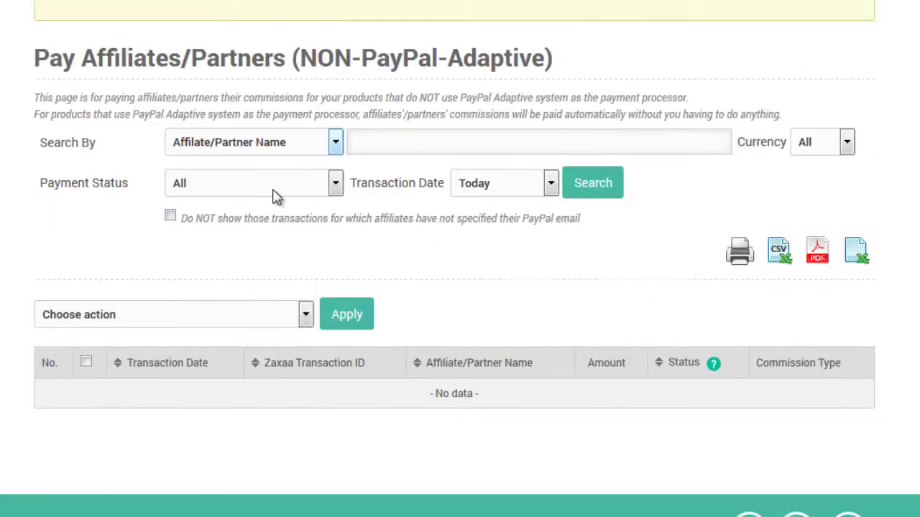
Search for Eligible-status commissions with Transaction Date set to All.
click(272, 184)
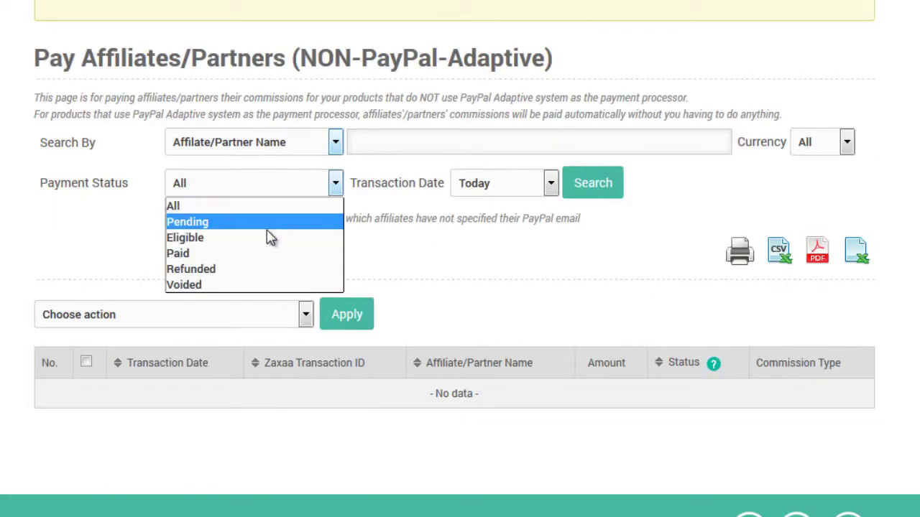
click(266, 238)
click(607, 183)
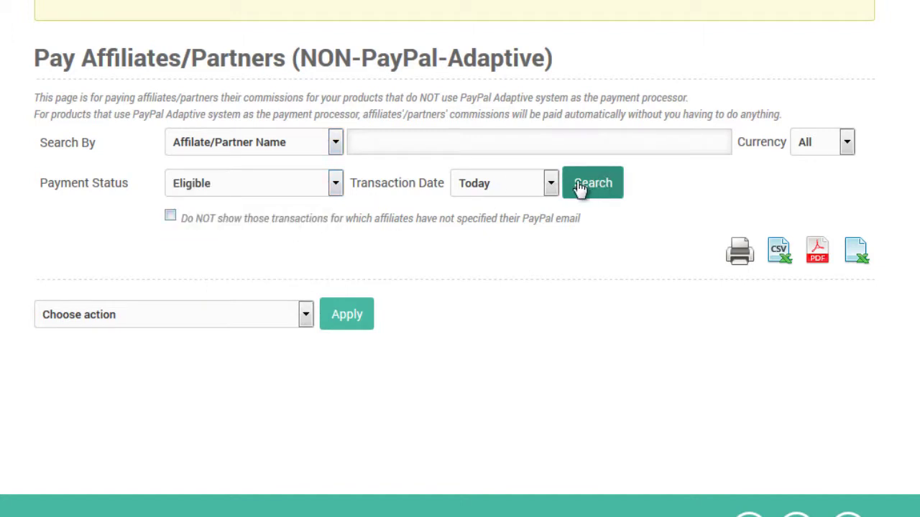
click(547, 186)
click(462, 206)
click(575, 192)
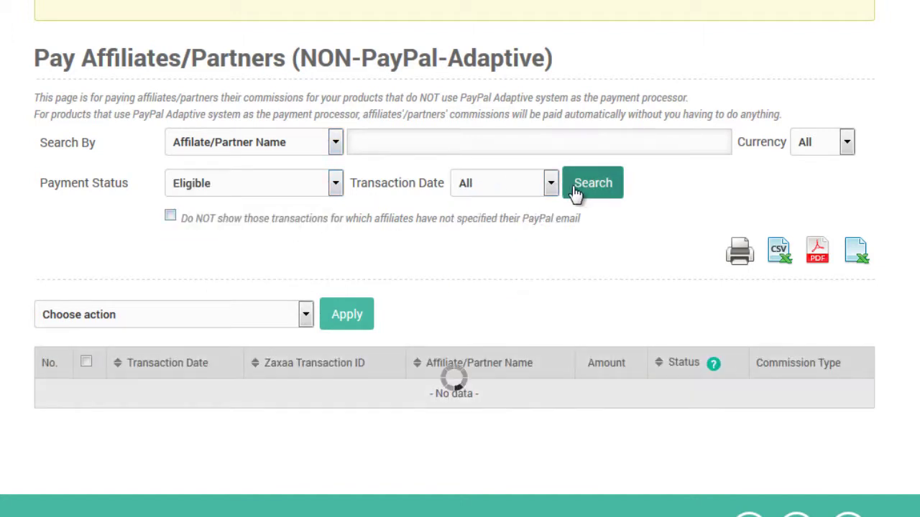
scroll(215, 302, down, 1)
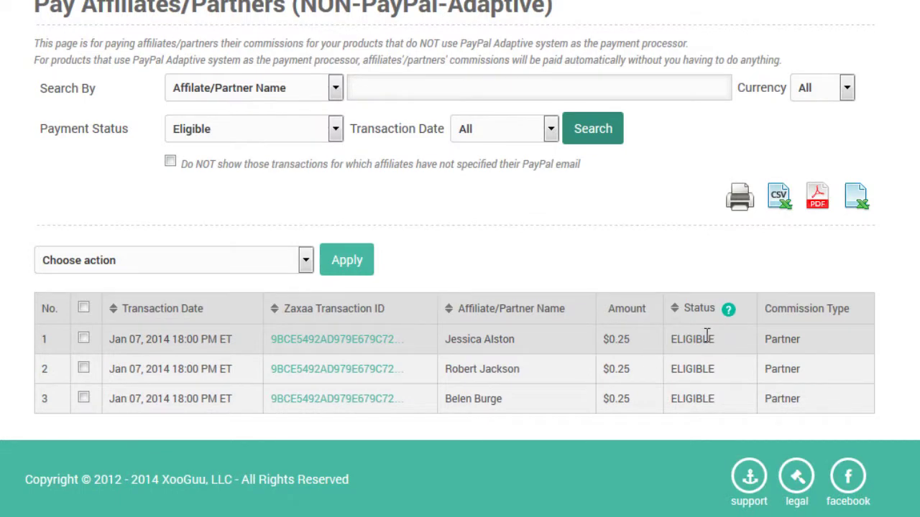
Apply 'Generate PayPal Masspay File & Mark As Paid' to all three Eligible rows, then view the TXT in Notepad.
click(83, 309)
click(153, 265)
click(160, 299)
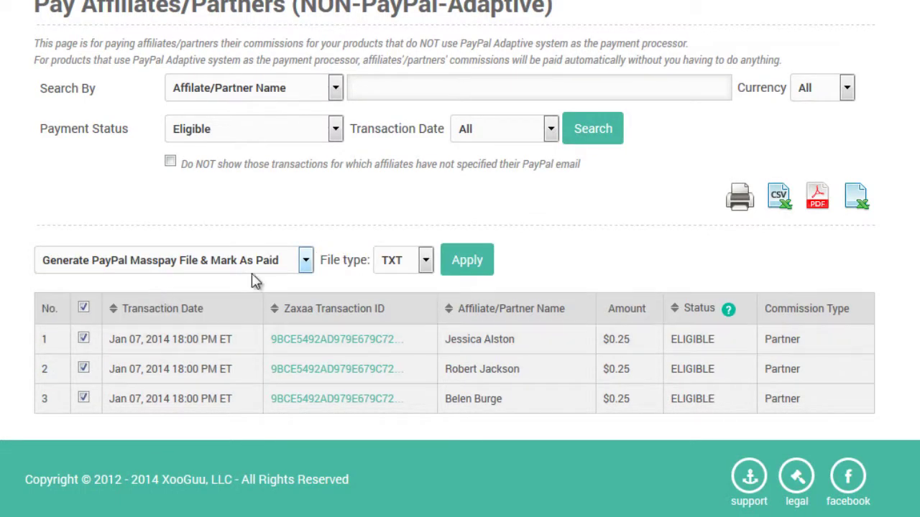
click(467, 260)
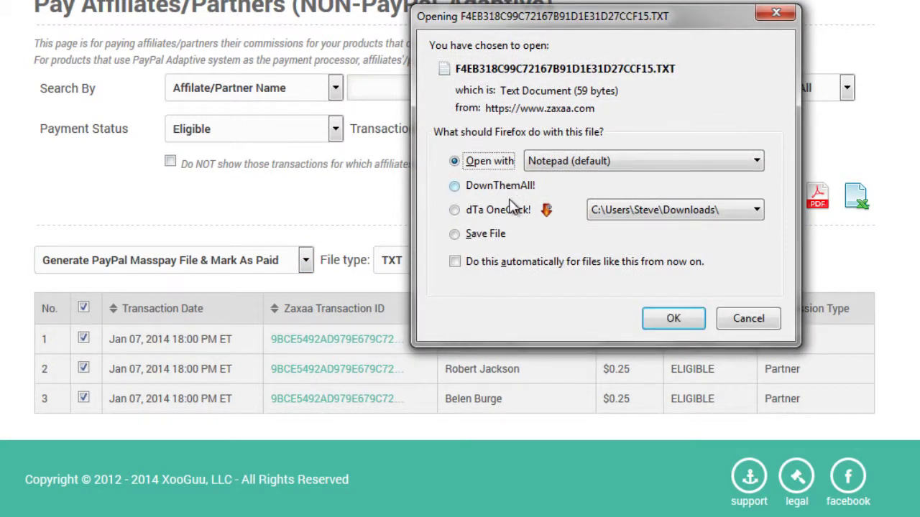
click(660, 318)
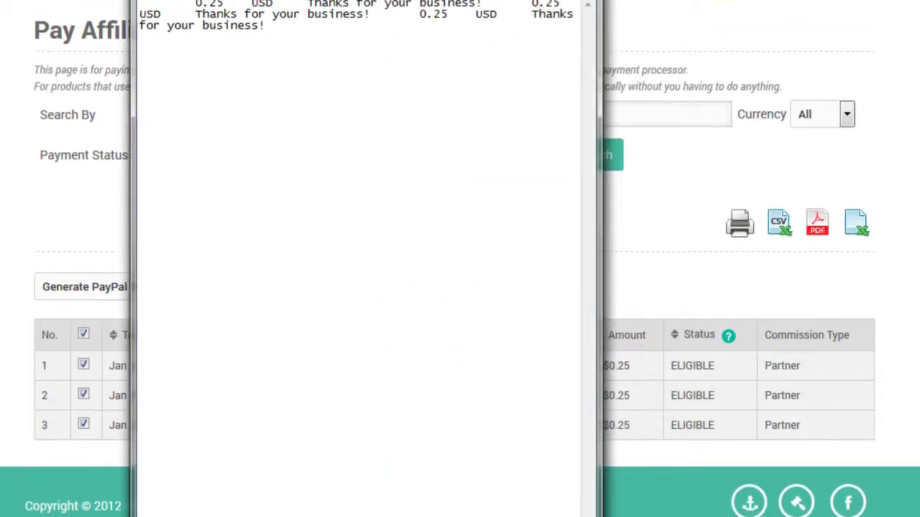
click(585, 6)
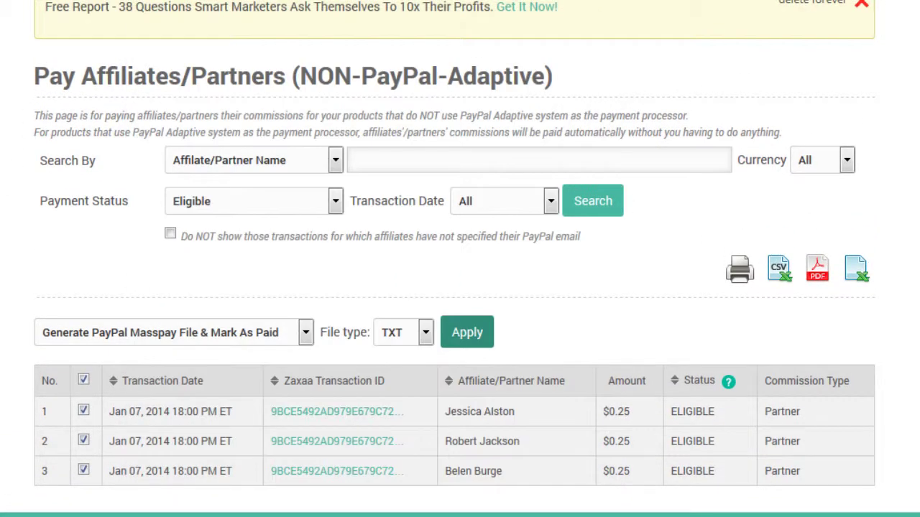